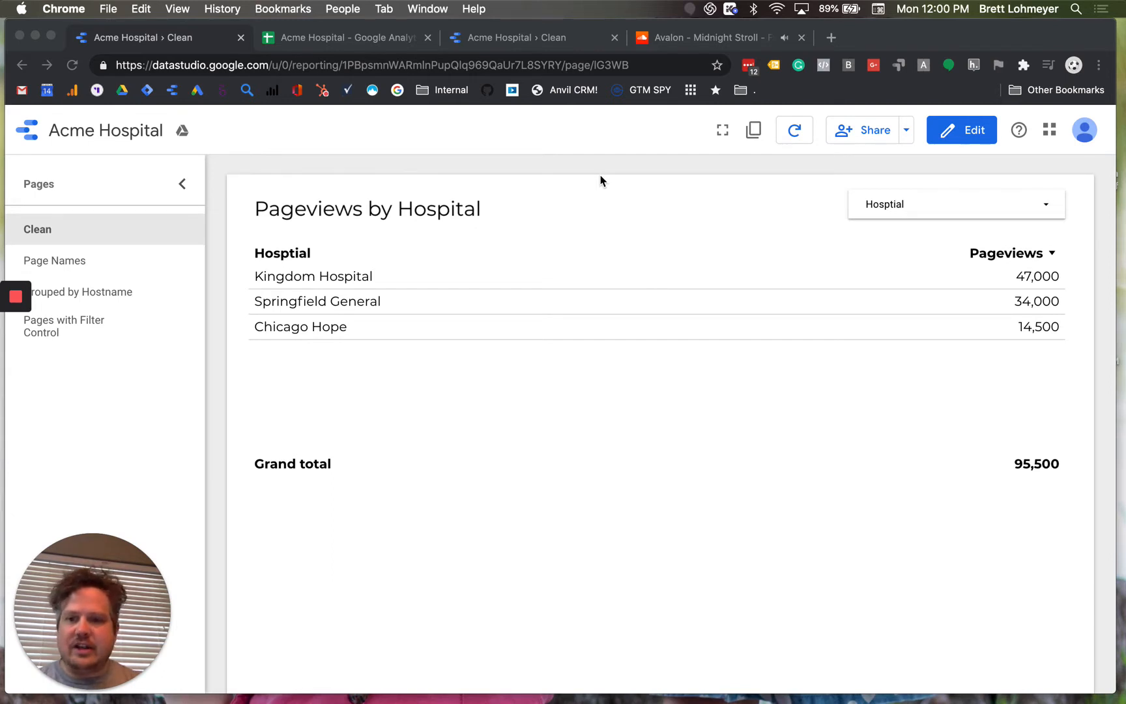
Step: Look through the Page Names, Grouped by Hostname and Pages with Filter Control report pages
left_click(101, 266)
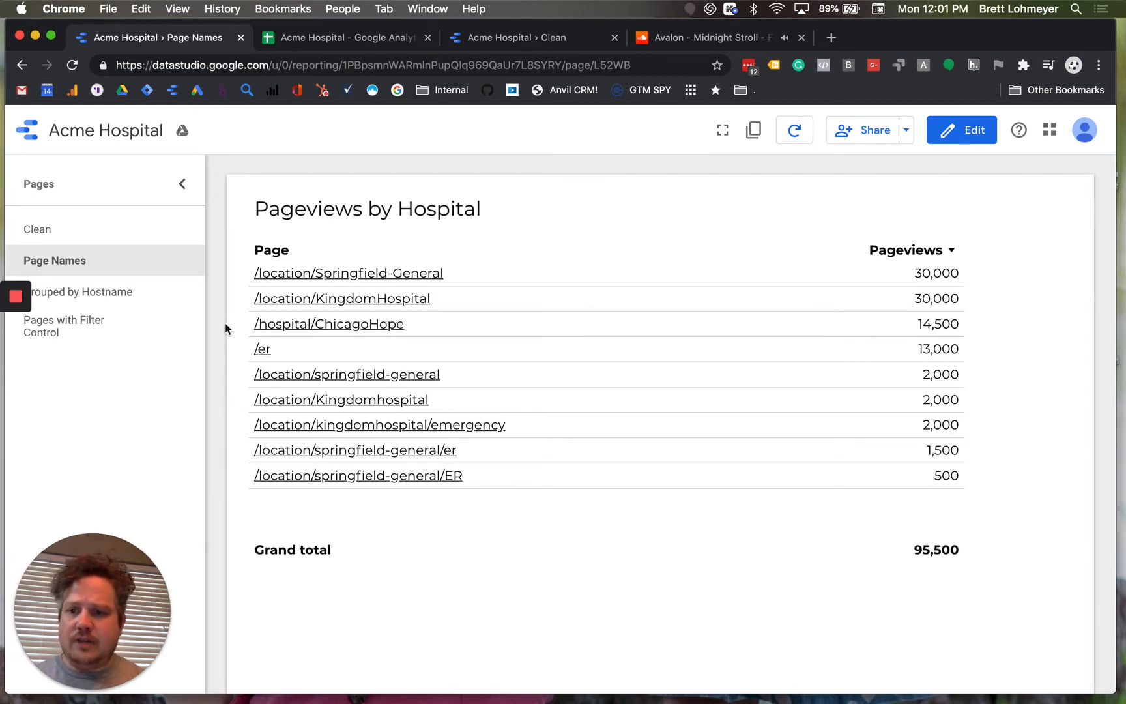
left_click(144, 297)
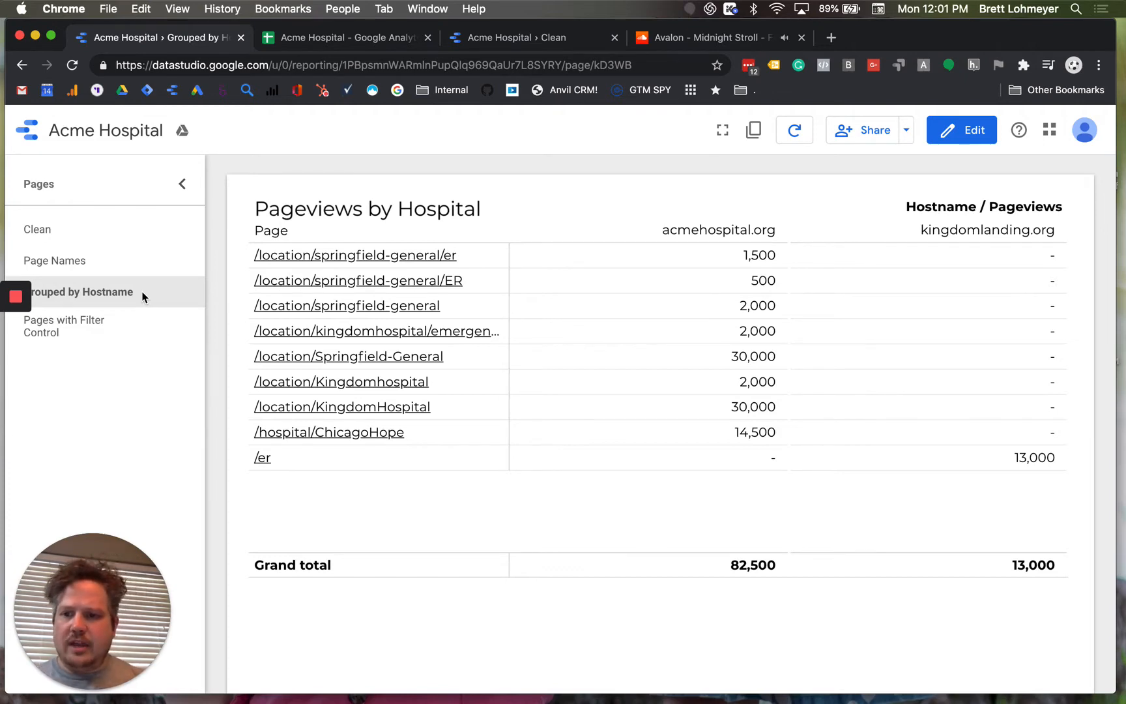
left_click(100, 326)
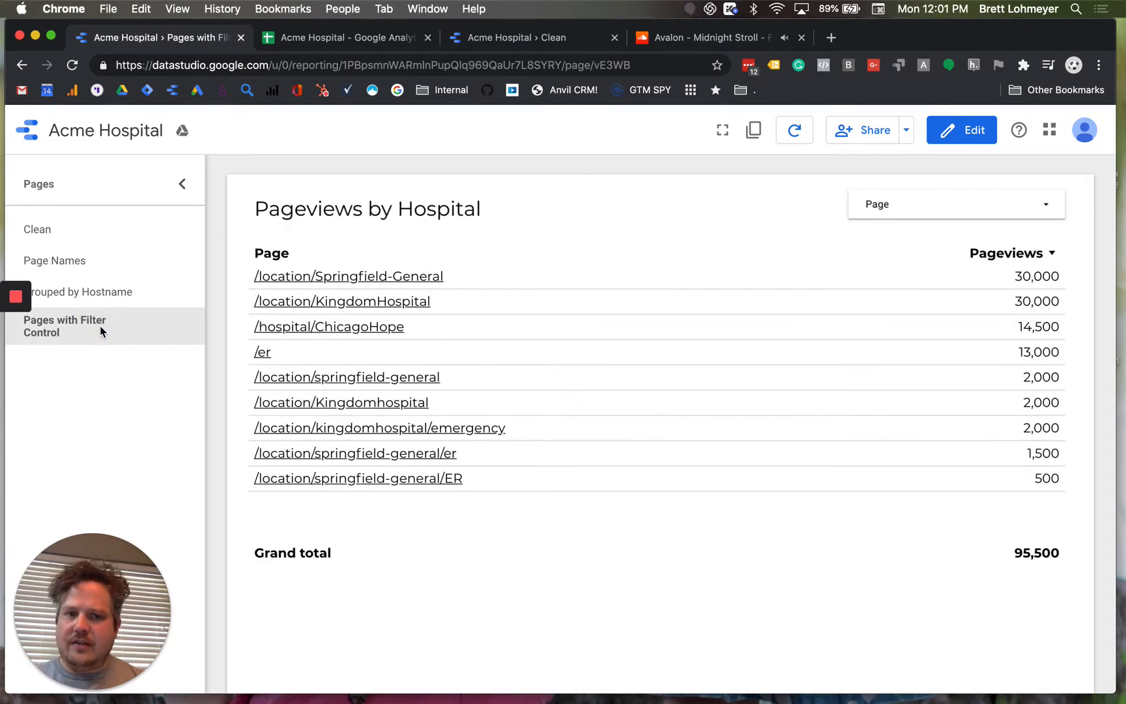
Step: Filter the pageviews table to show only the pages /er and /hospital/ChicagoHope
left_click(942, 208)
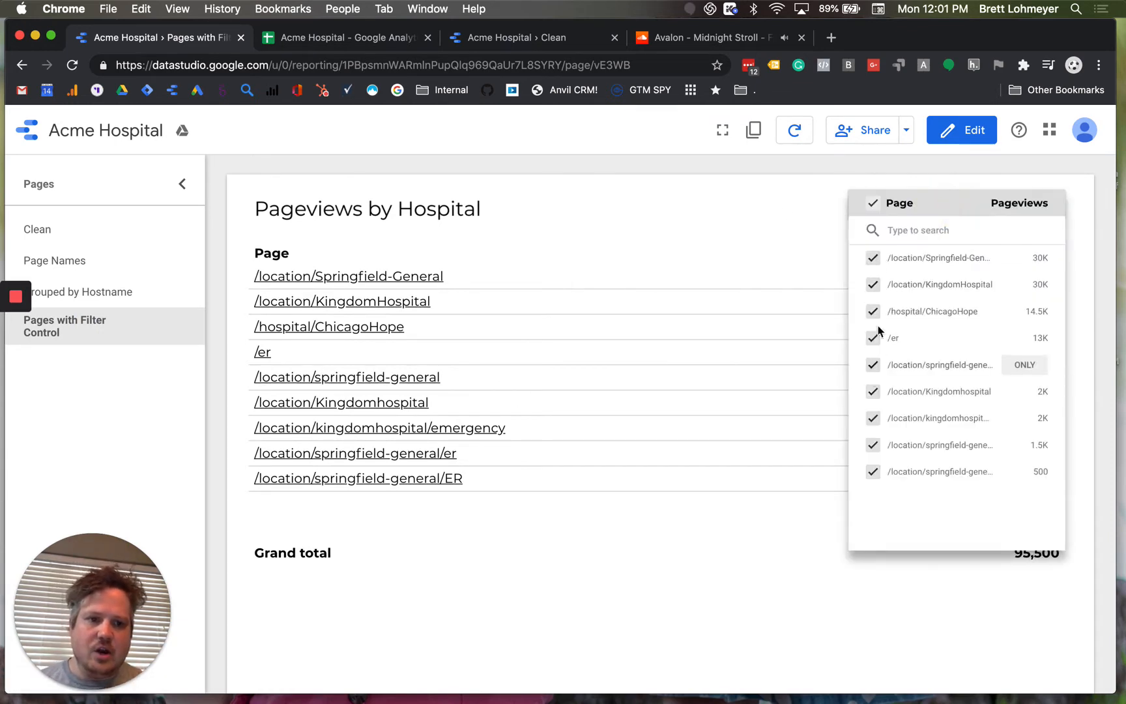
left_click(875, 209)
left_click(872, 337)
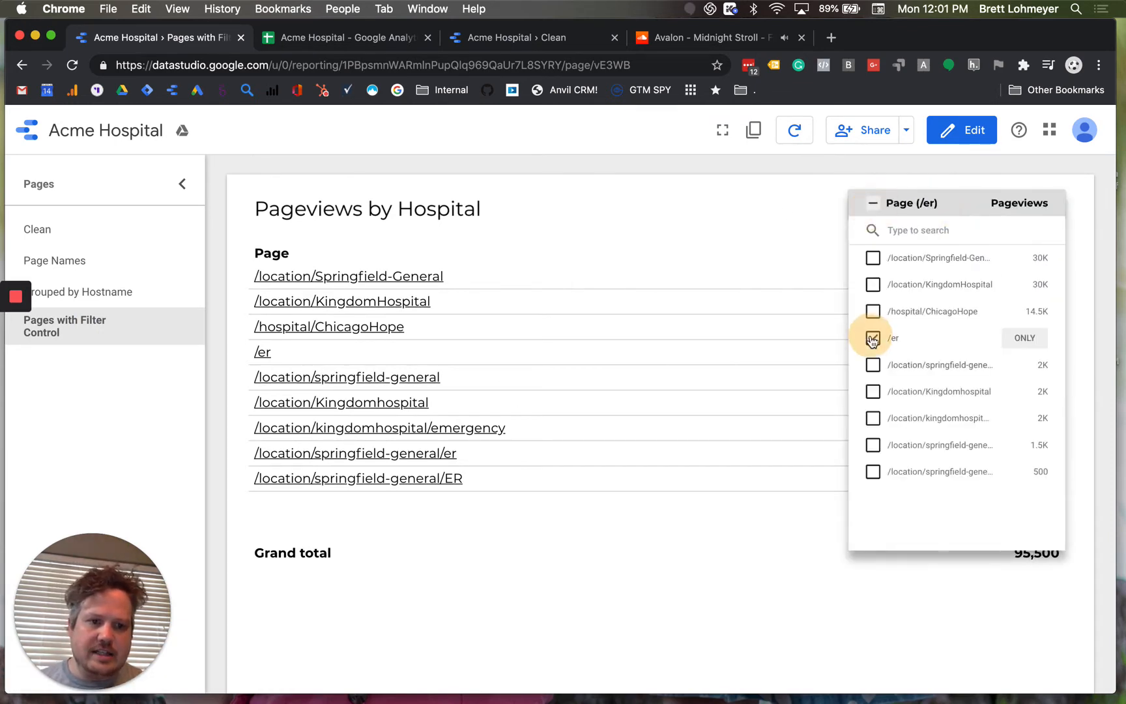
left_click(872, 311)
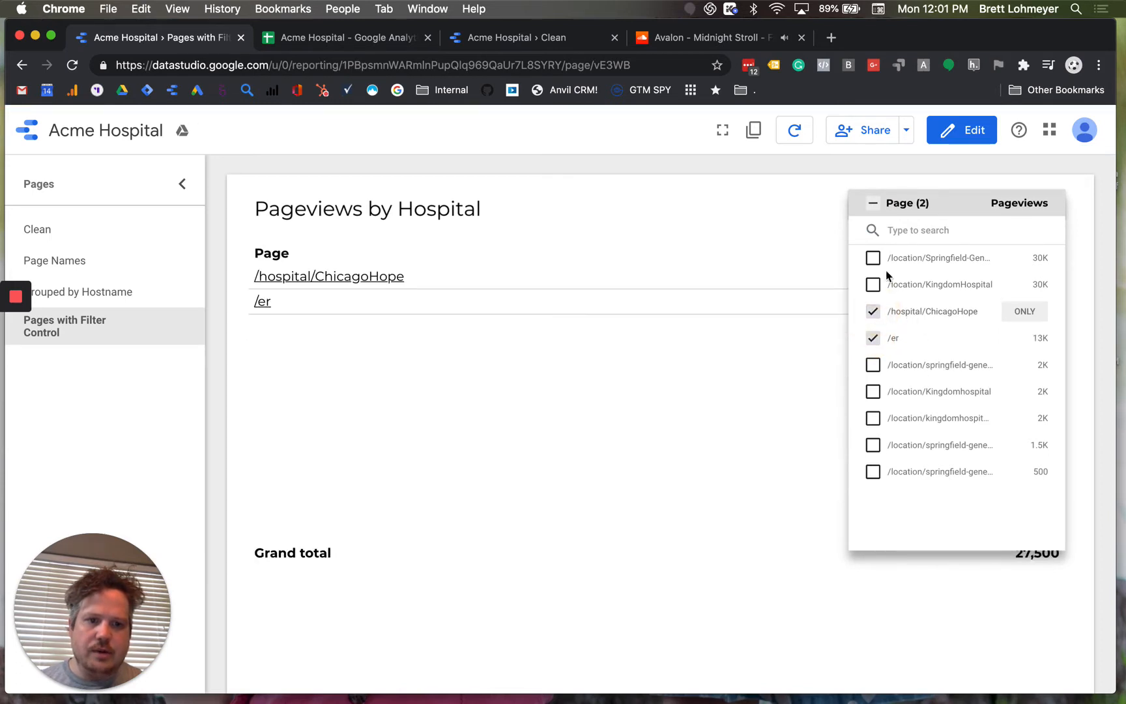
left_click(761, 186)
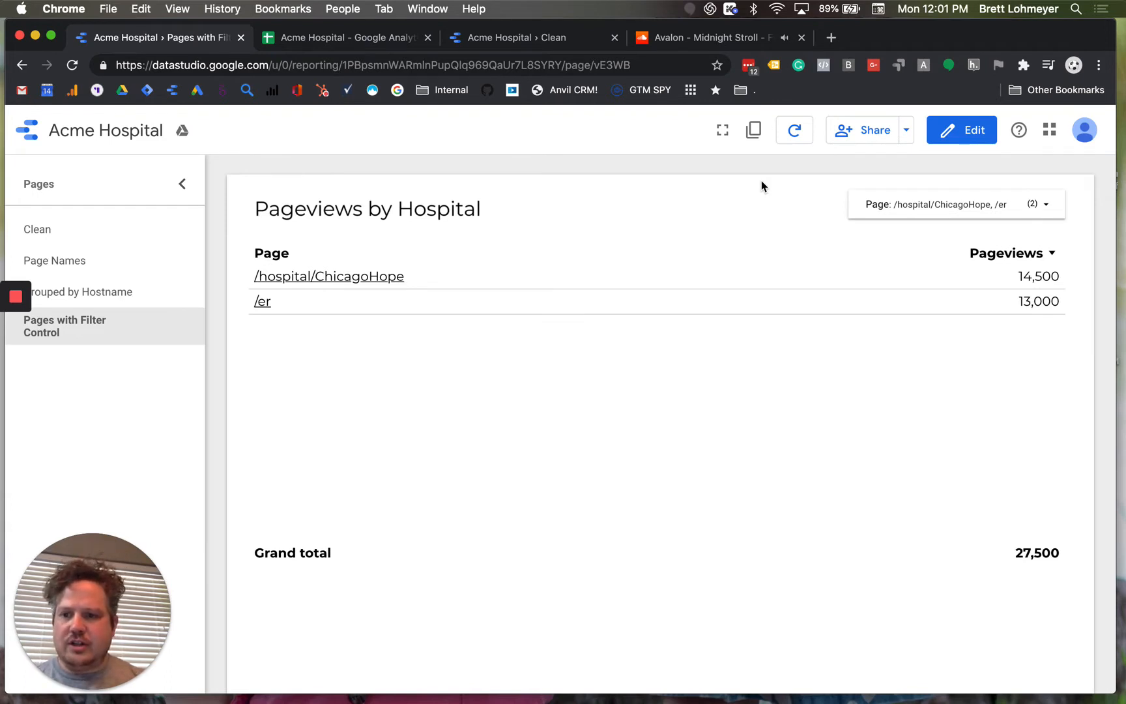
Step: Return to the Clean report page and check the choices offered by its Hosptial filter
left_click(76, 229)
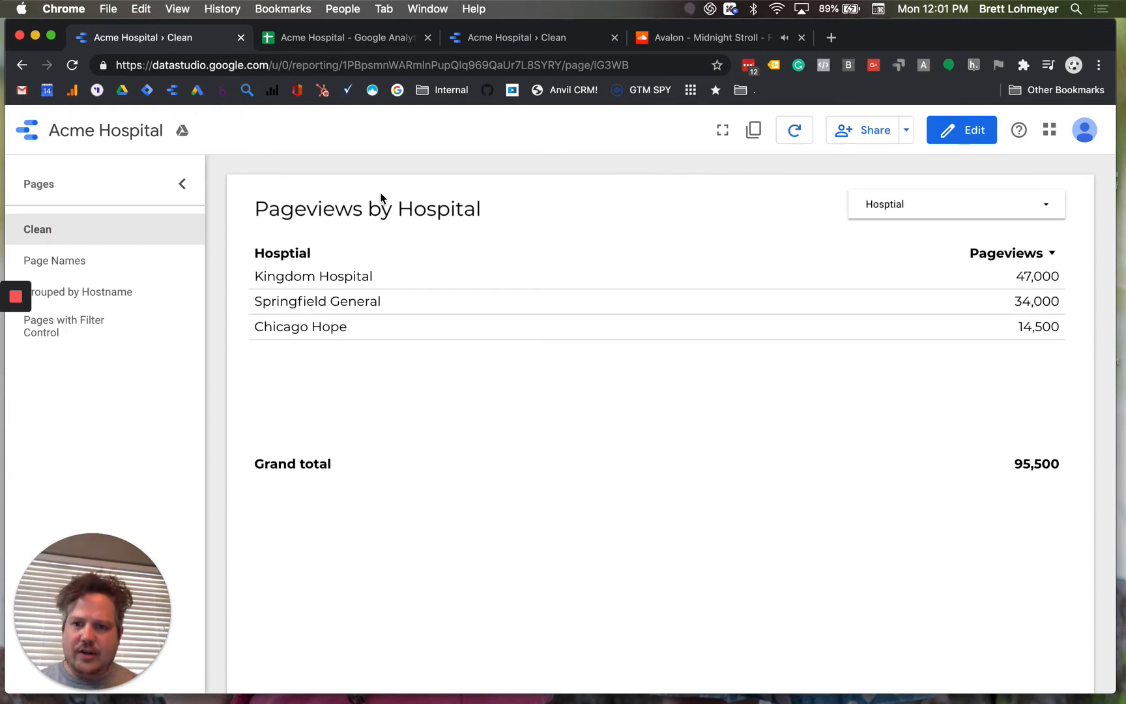
left_click(907, 202)
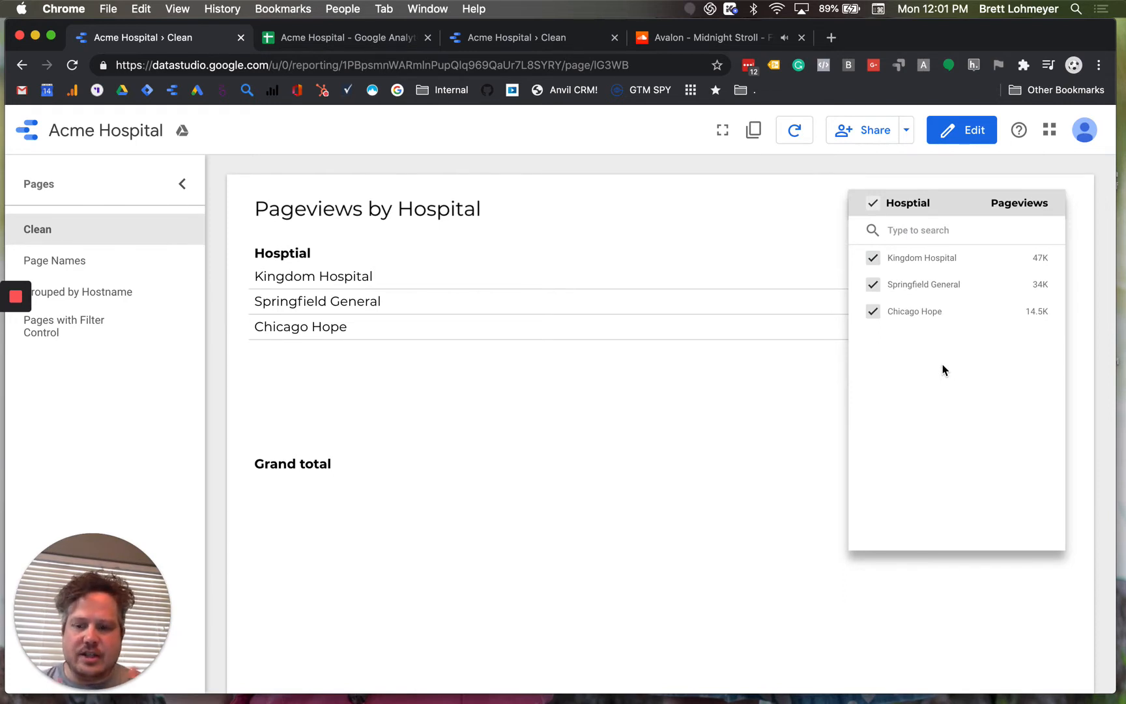
left_click(722, 188)
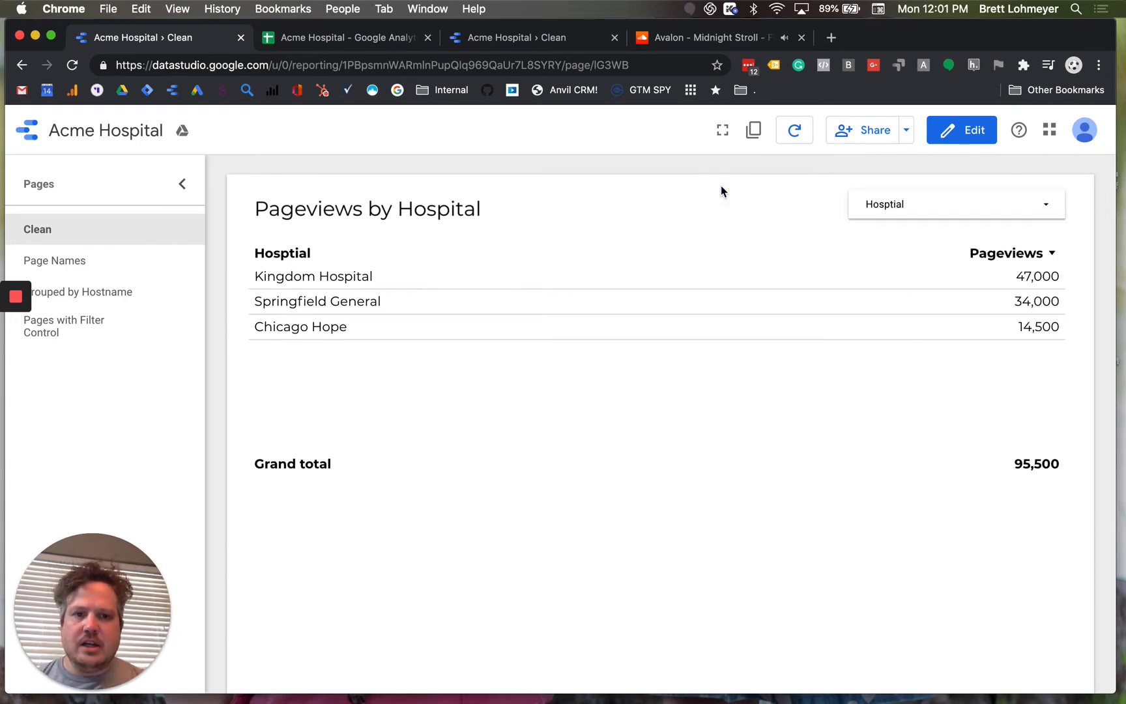
Step: Switch to the Acme Hospital - Google Analytics spreadsheet and compare the spellings and letter case of the Springfield General page paths
left_click(346, 39)
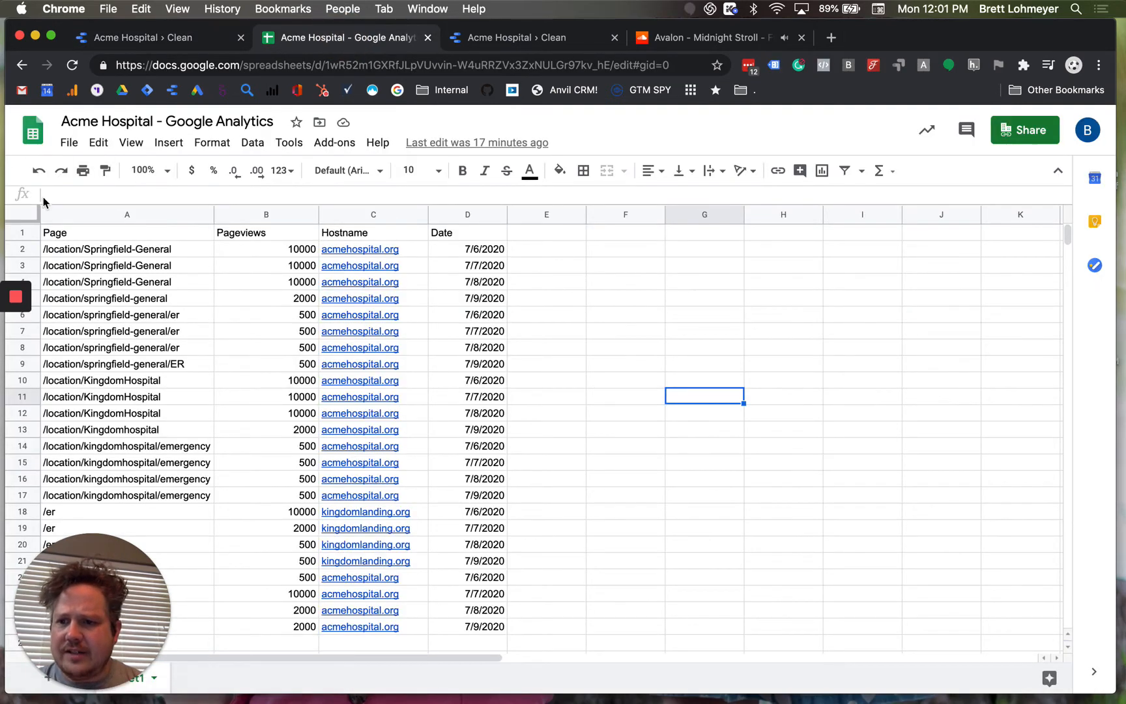
scroll(162, 404, "down", 3)
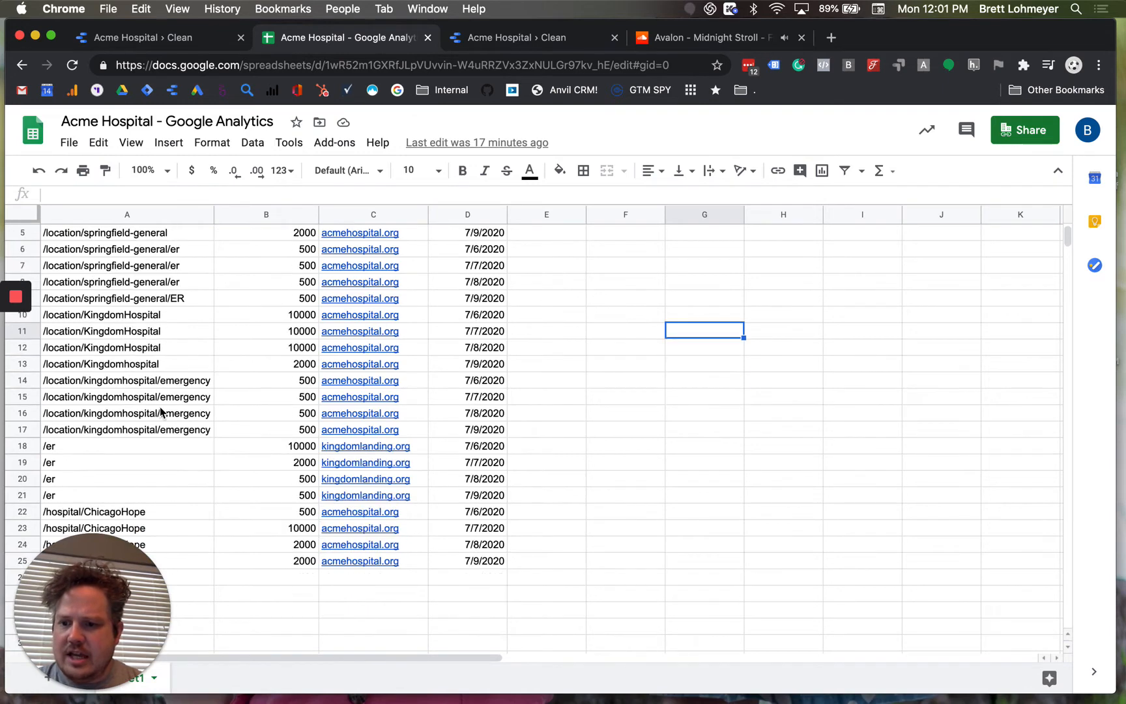
scroll(166, 384, "up", 2)
scroll(168, 357, "up", 1)
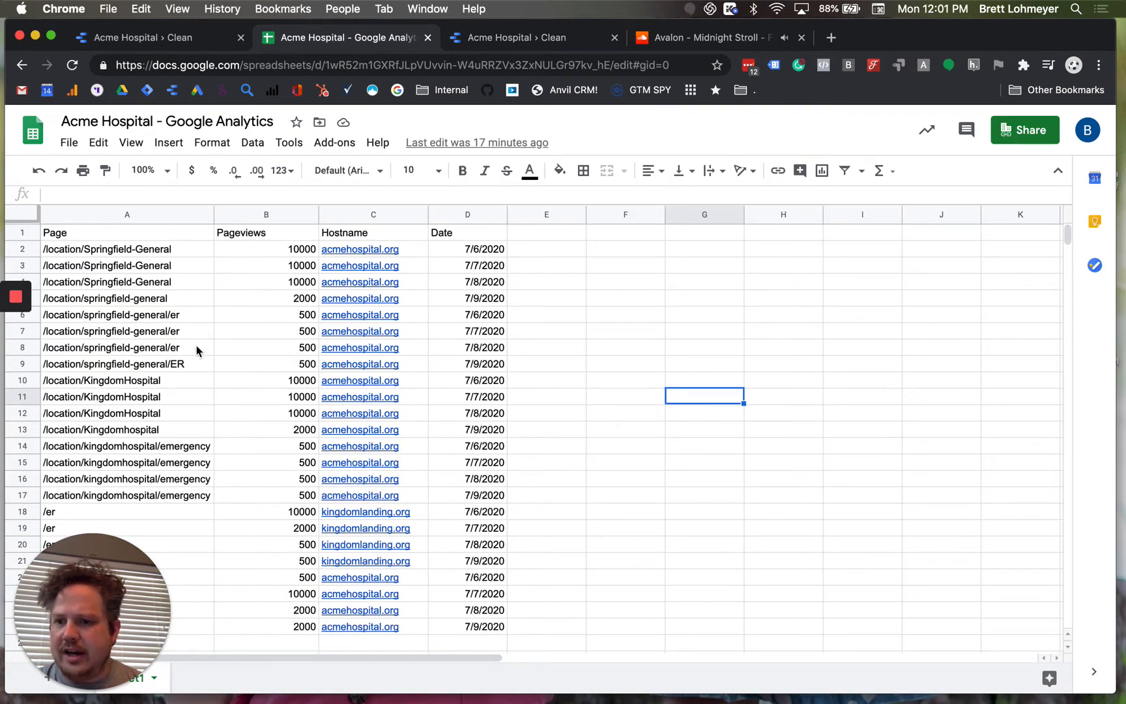
left_click(164, 315)
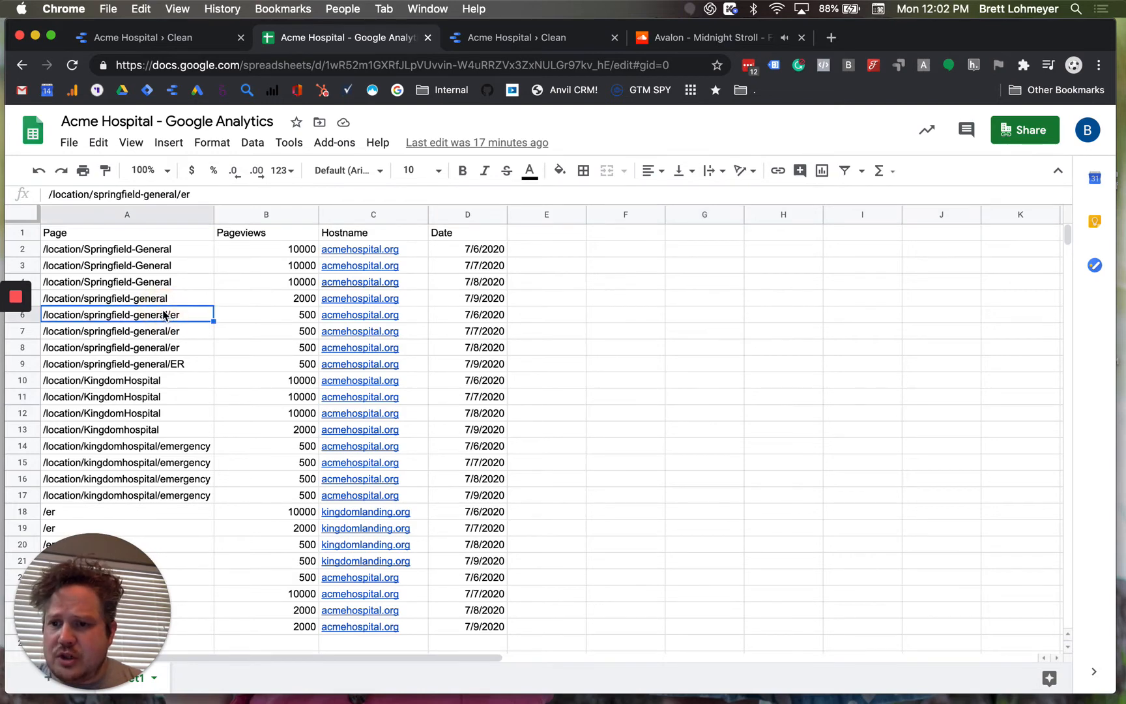
key("Up")
key("Up")
key("Up")
key("Up")
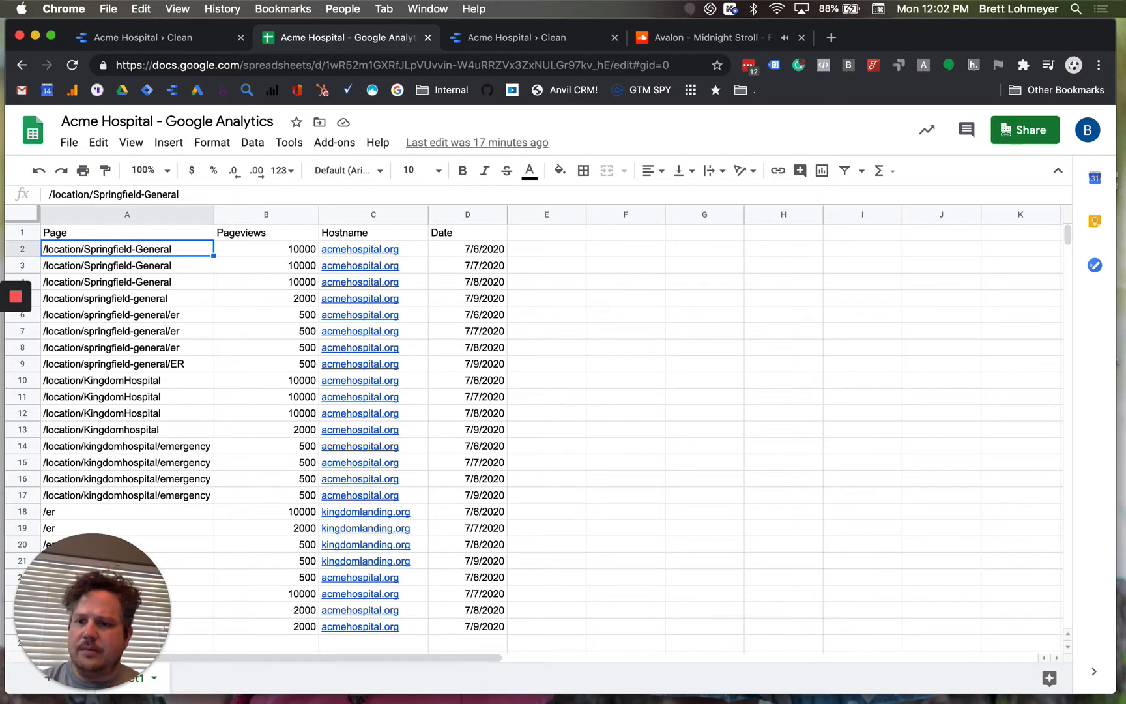
key("Down")
key("Down")
key("Down")
key("Up")
key("Up")
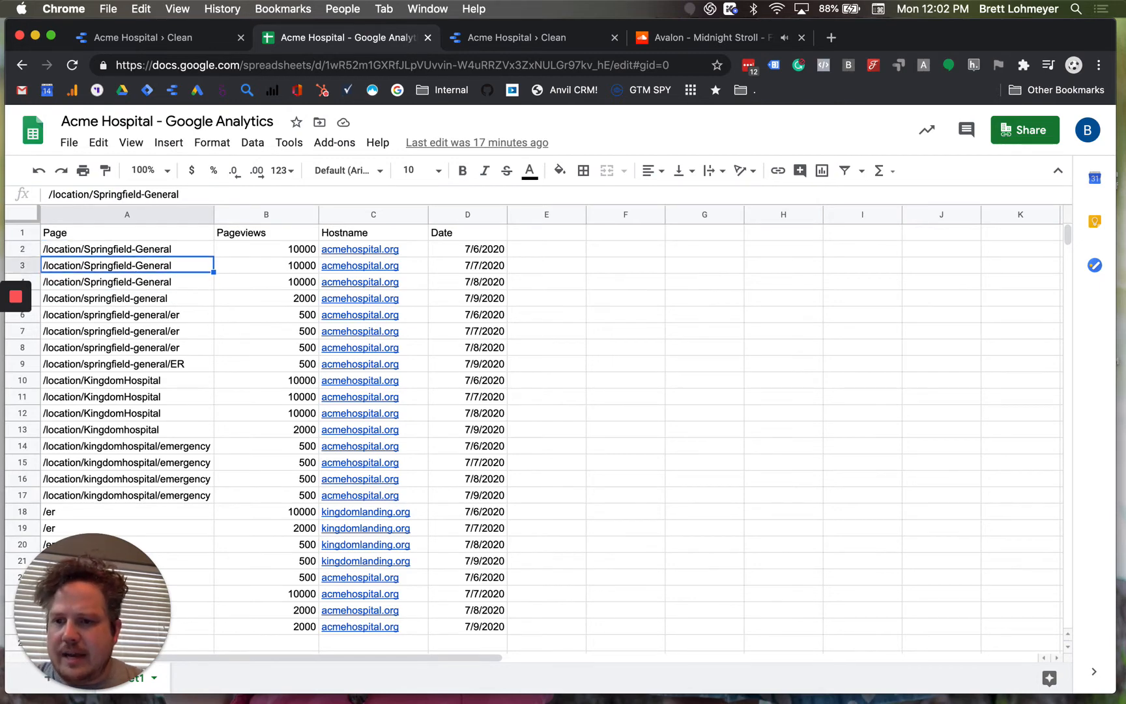
key("Down")
key("Down")
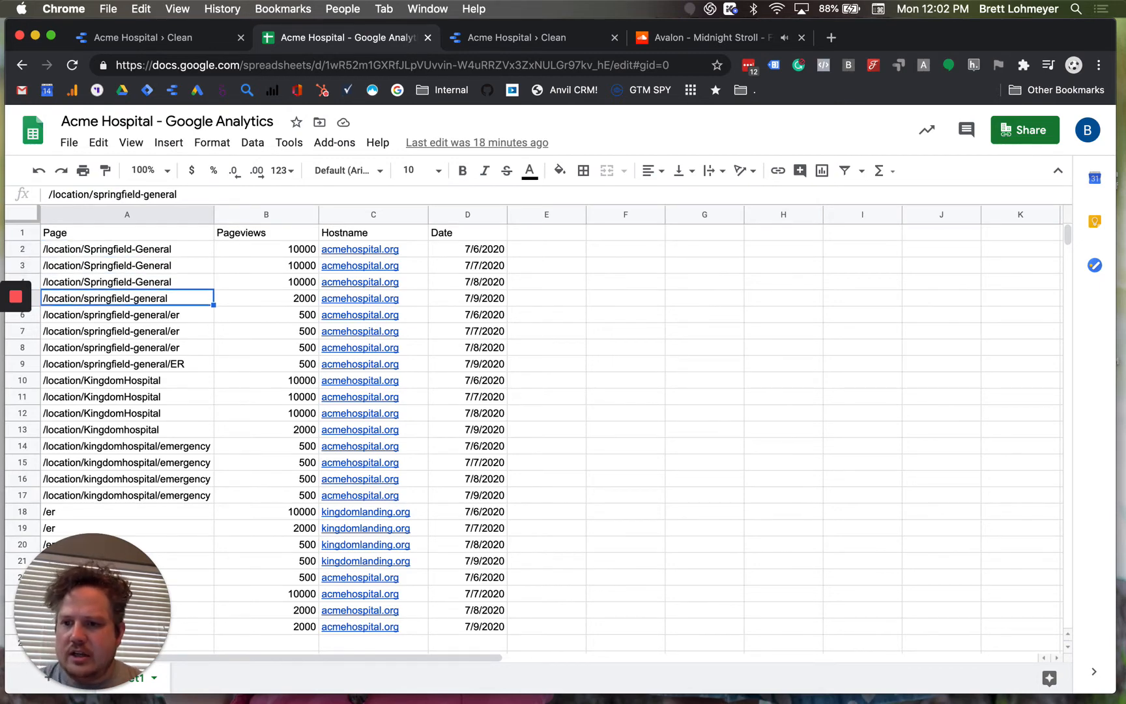
key("Up")
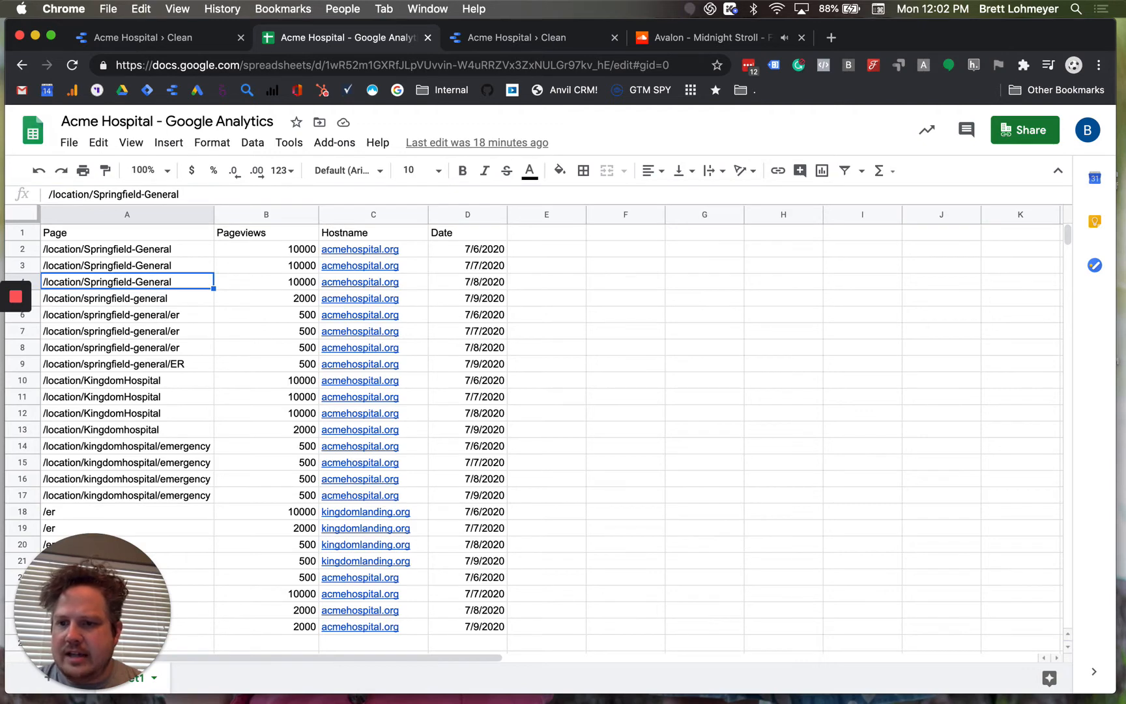
key("Down")
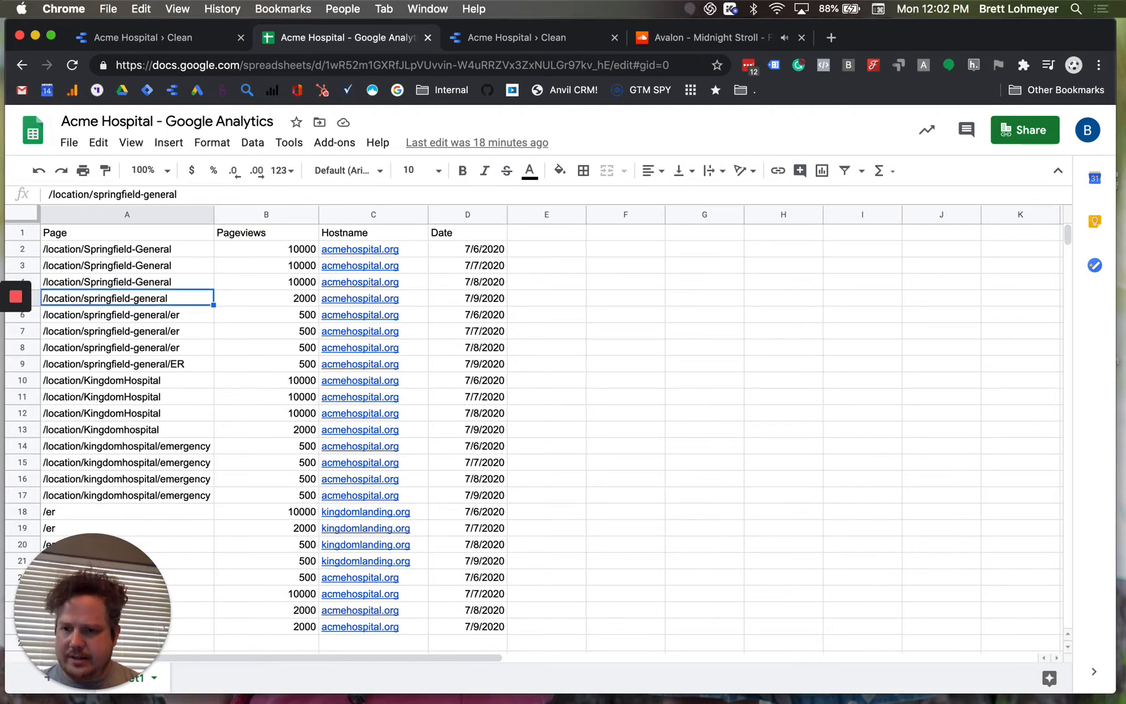
key("Down")
Step: Examine the Kingdom Hospital, /er and Chicago Hope page paths and their hostnames in the spreadsheet
scroll(148, 391, "down", 2)
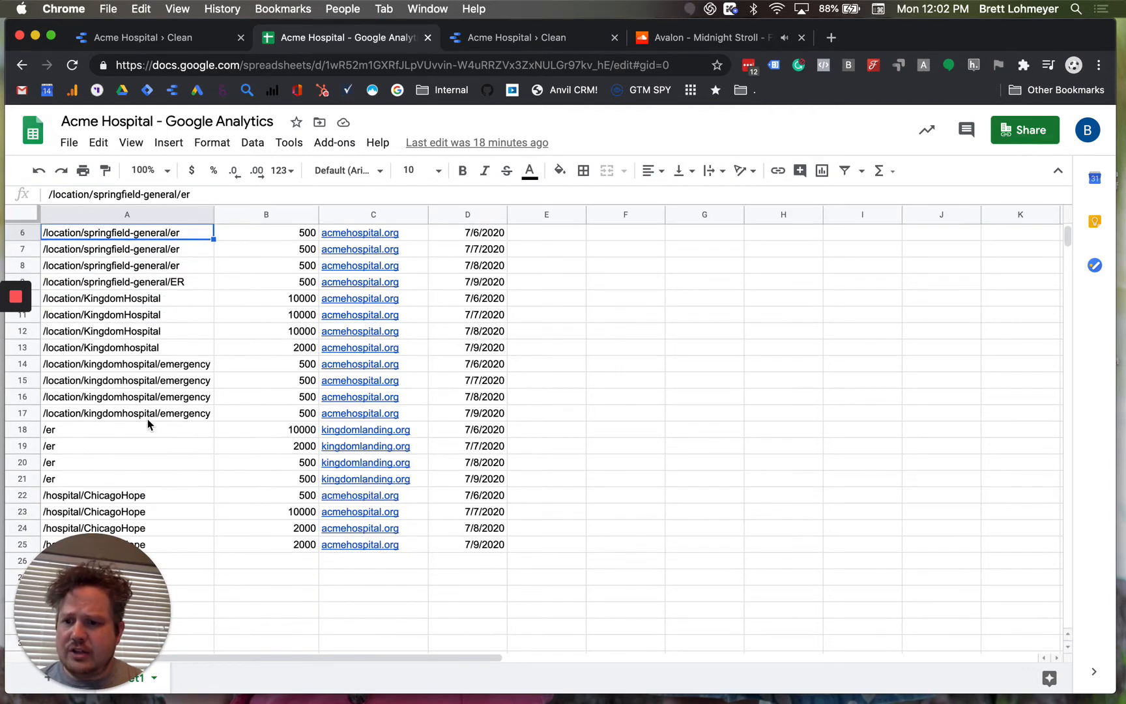
scroll(117, 348, "down", 3)
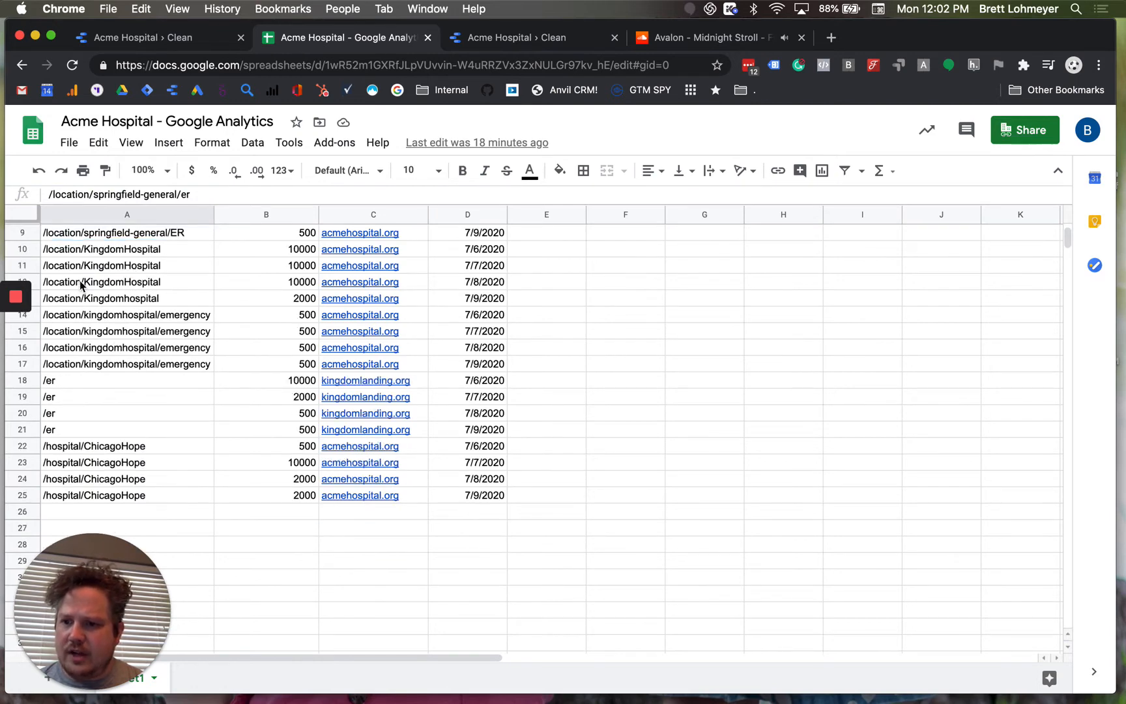
scroll(141, 355, "up", 2)
left_click(183, 355)
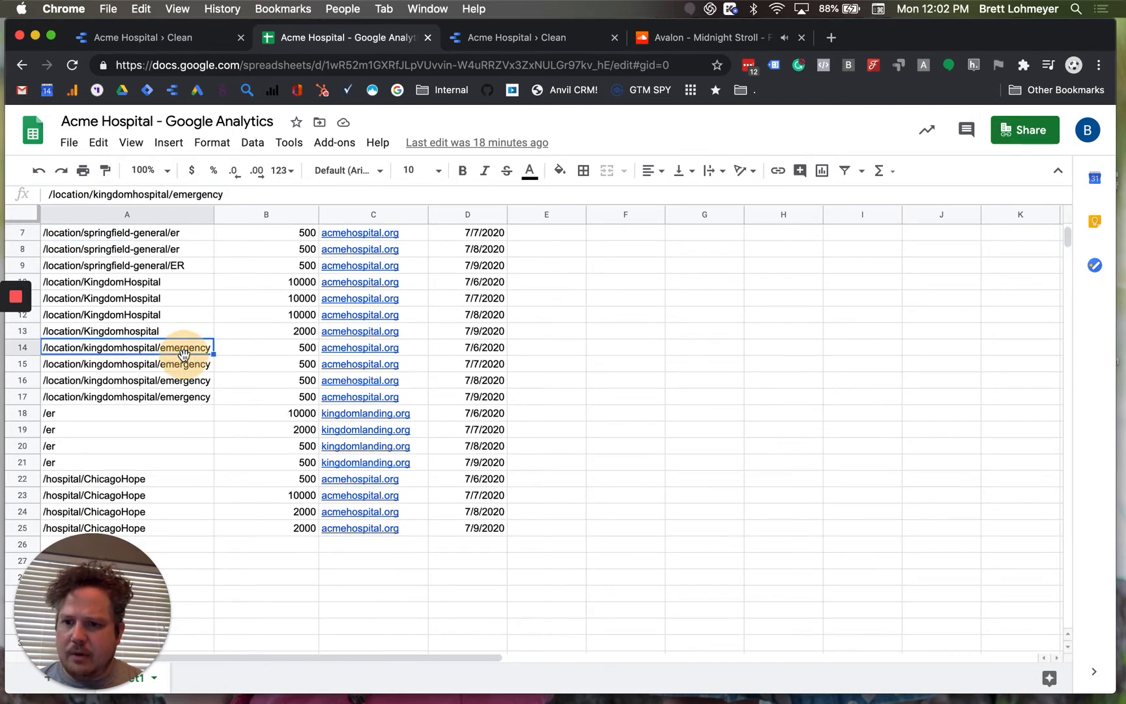
left_click(96, 417)
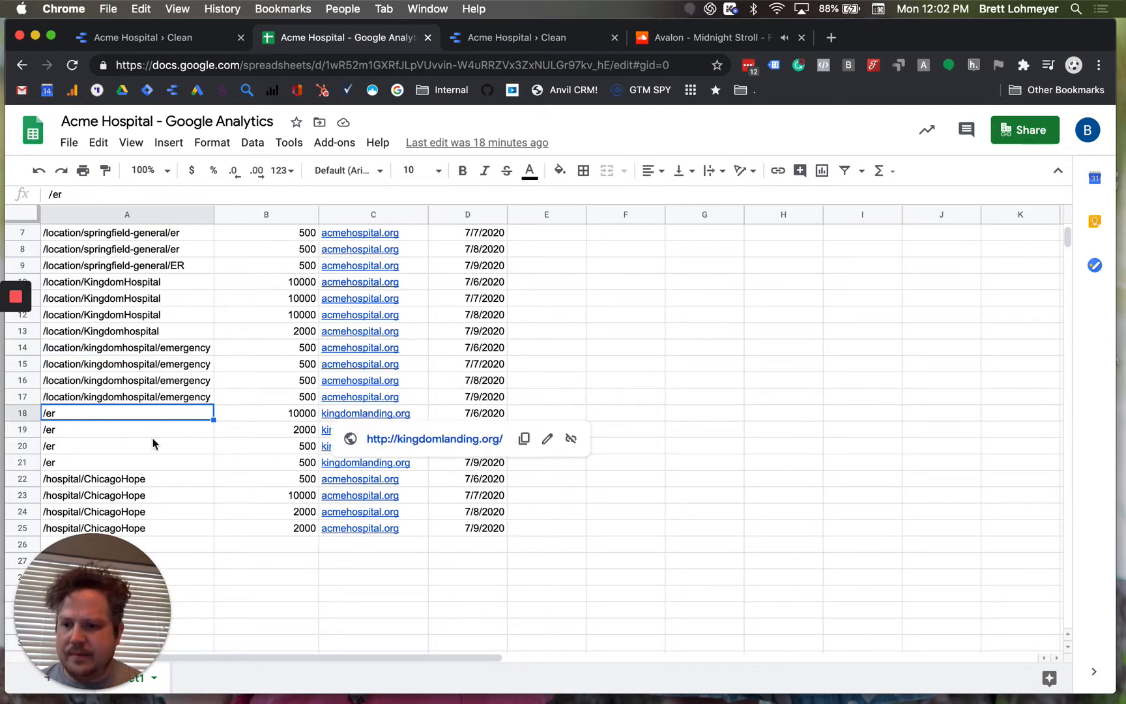
left_click(120, 318)
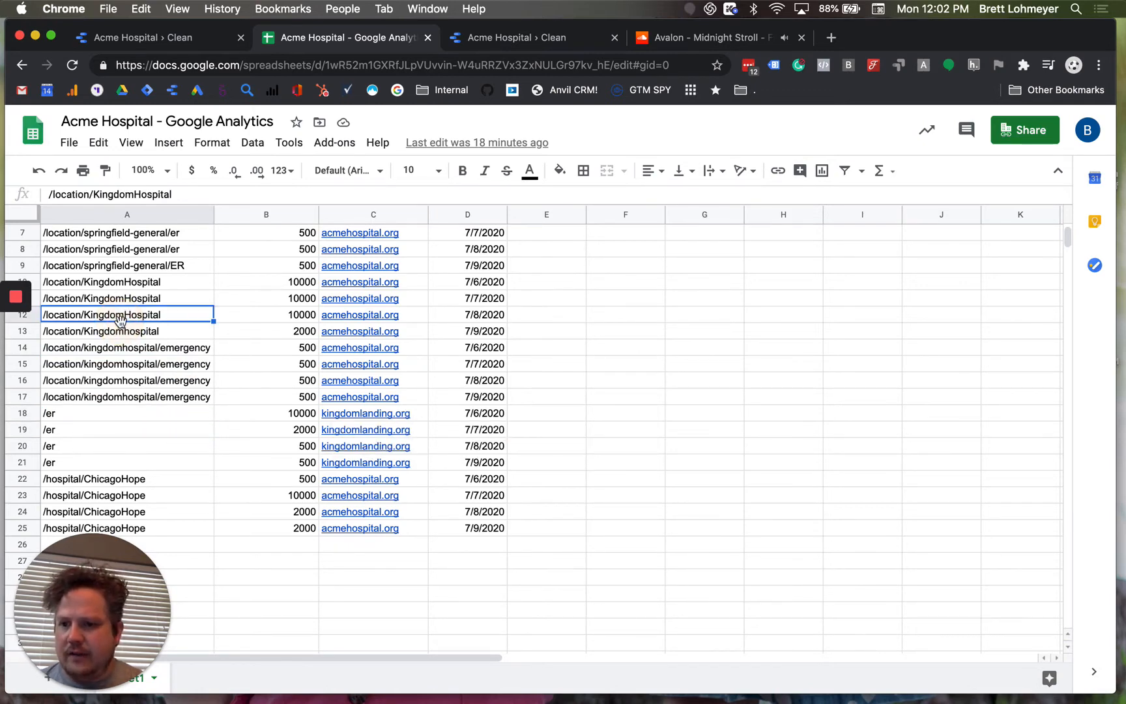
left_click(178, 480)
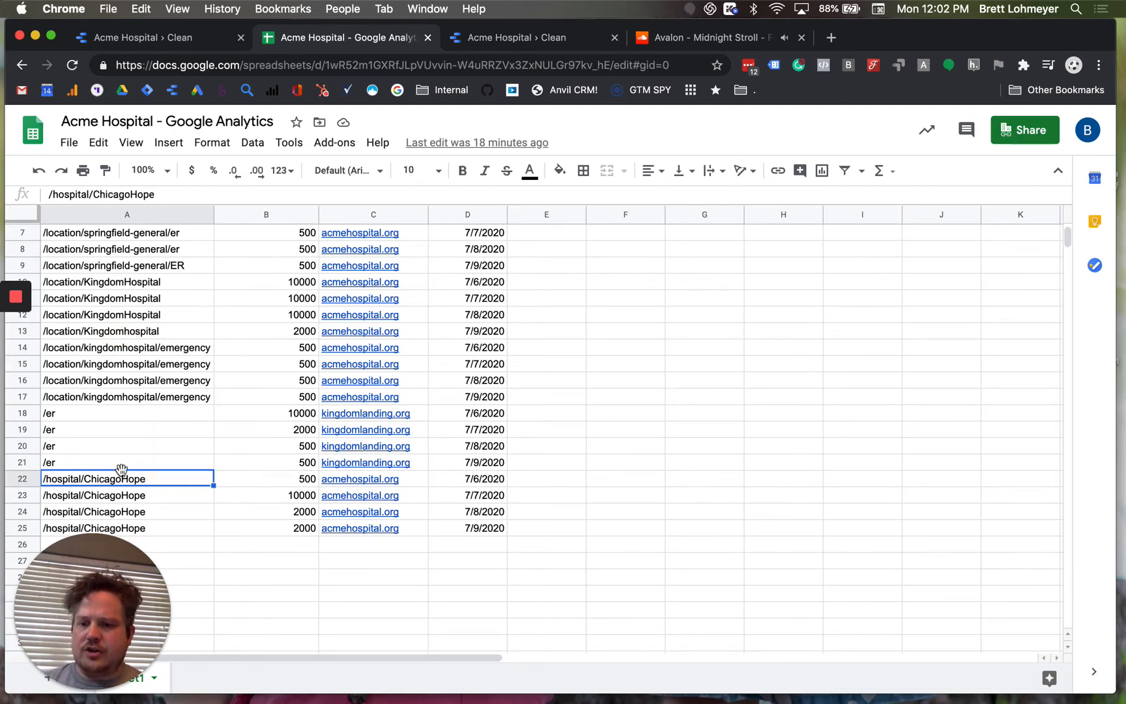
scroll(151, 424, "up", 3)
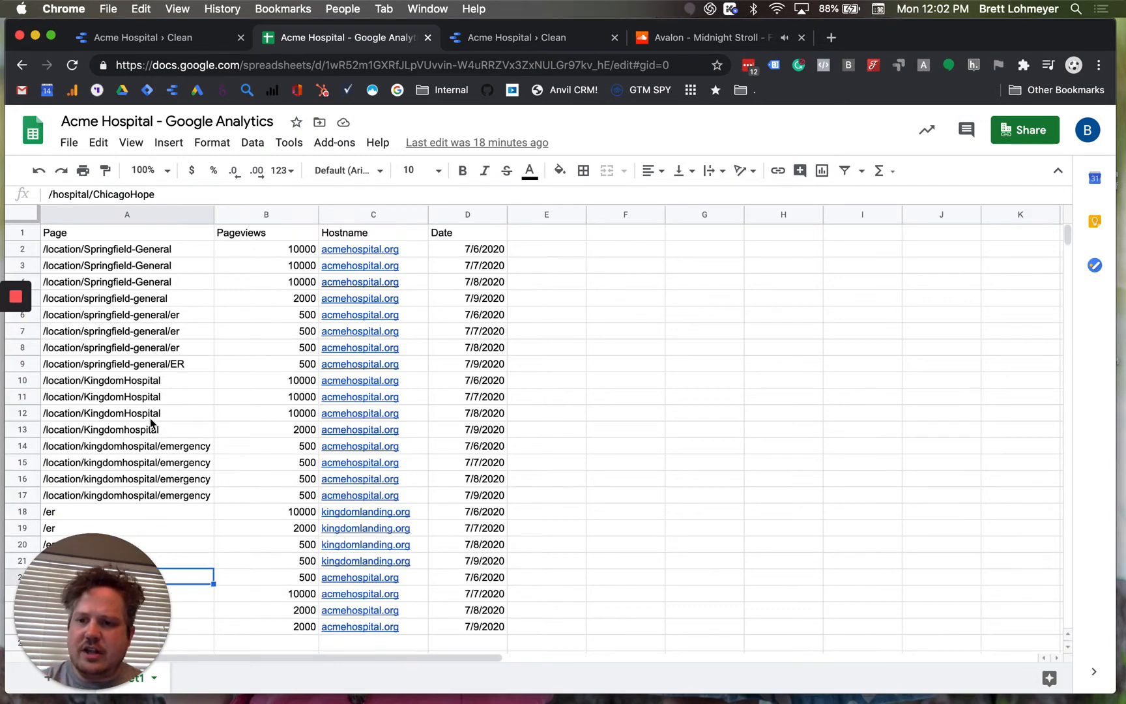
left_click(196, 251)
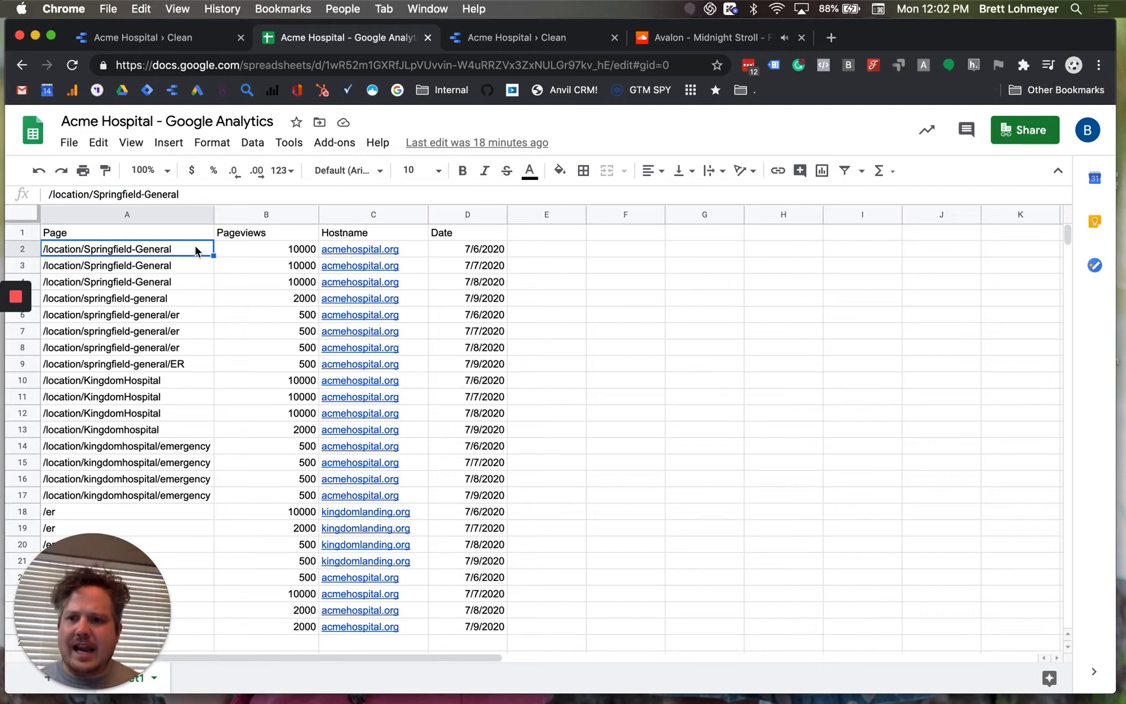
Step: Switch back to the Data Studio report and compare the Page Names page with the Clean page
left_click(187, 39)
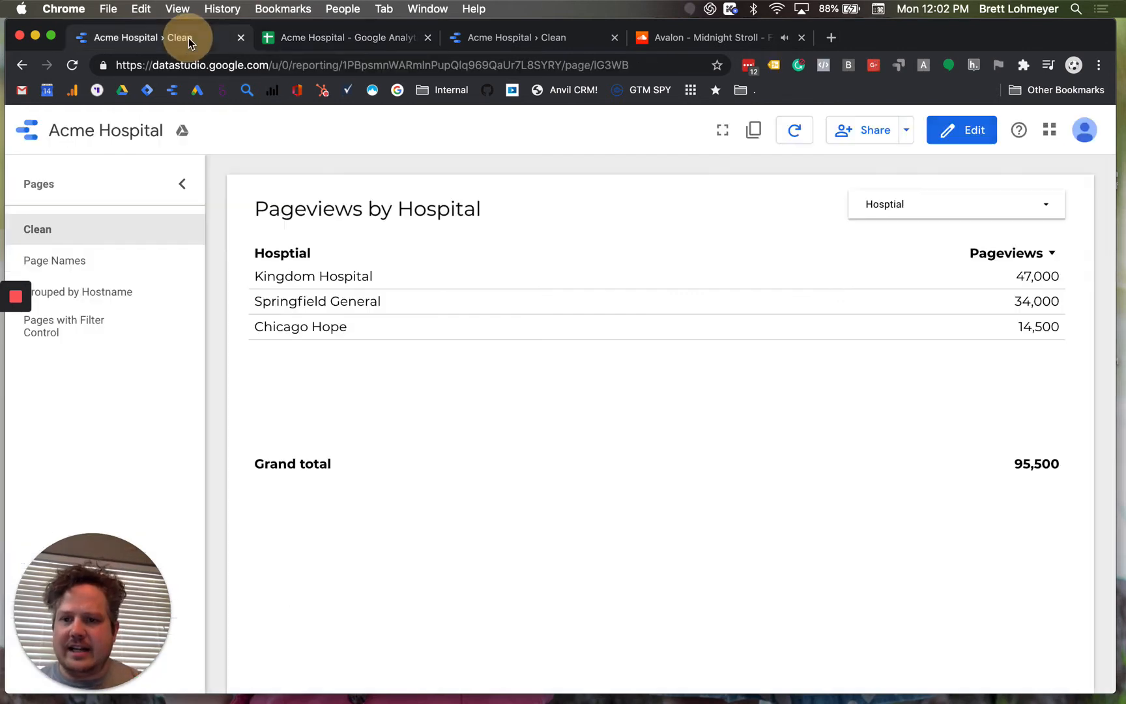
left_click(87, 261)
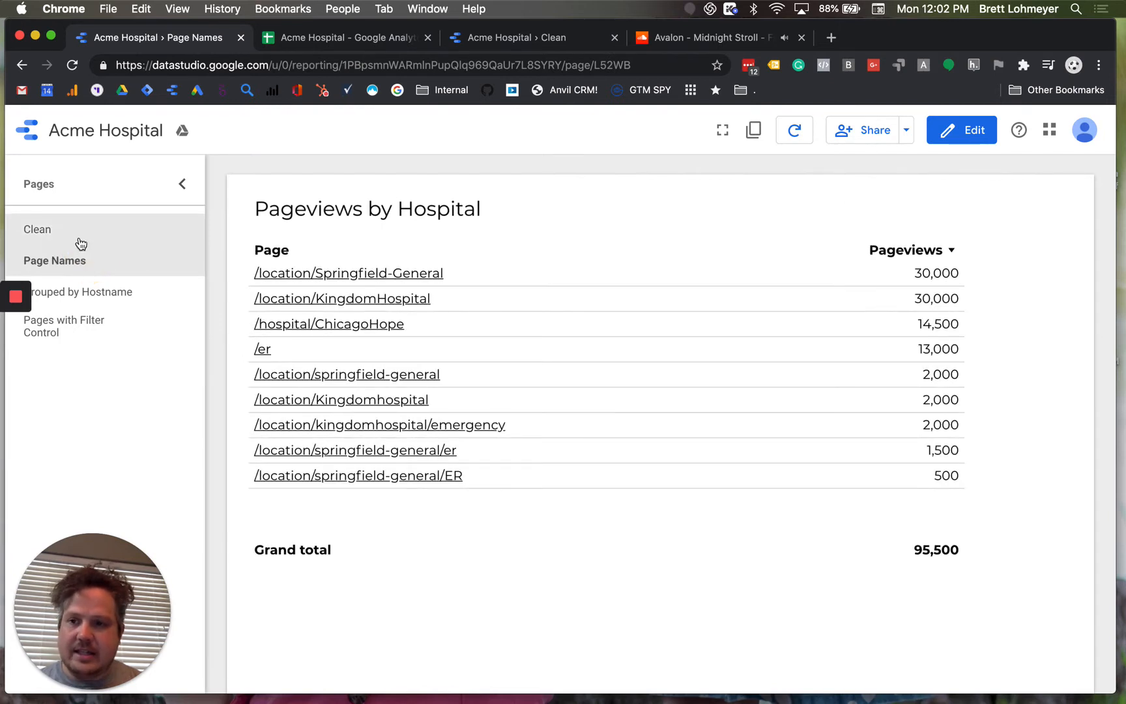
left_click(79, 241)
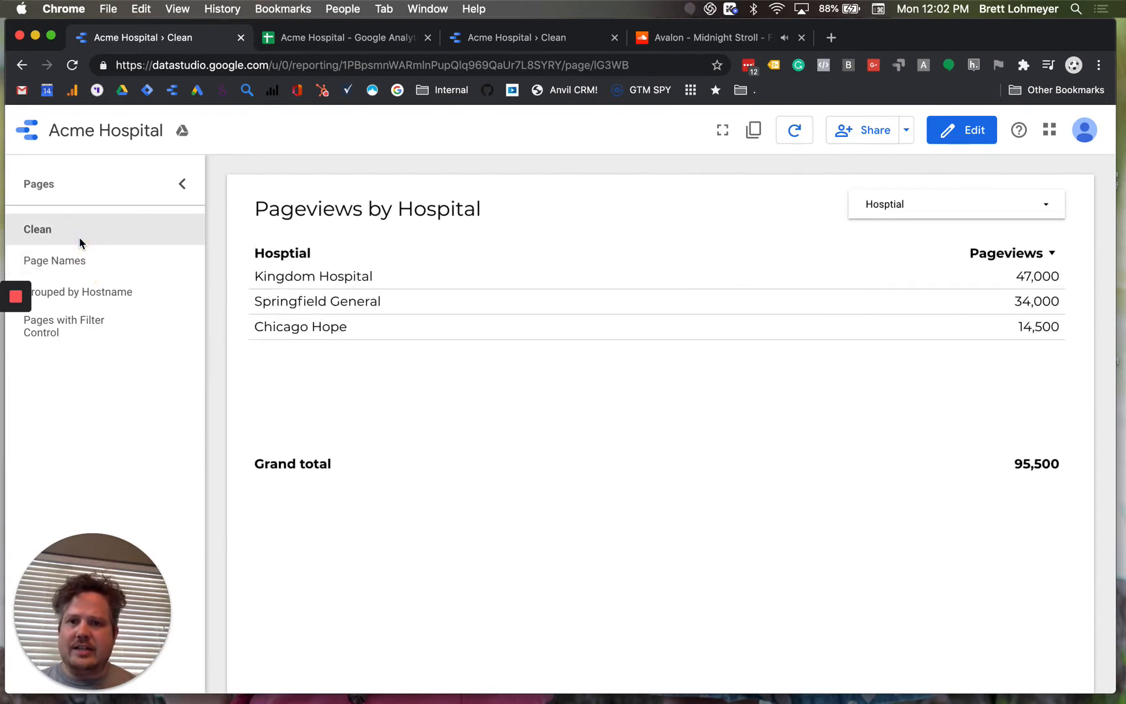
Step: In the report editor, open the field list of the Acme Hospital - Google Analytics data source from the added data sources
left_click(520, 38)
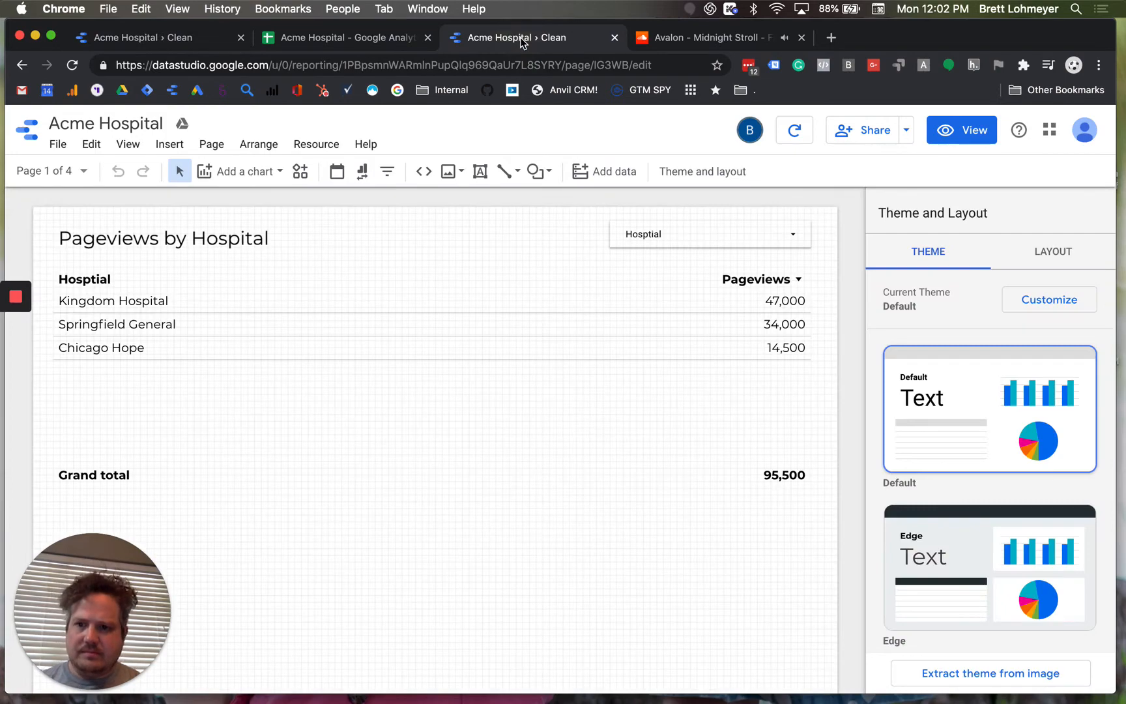
left_click(319, 145)
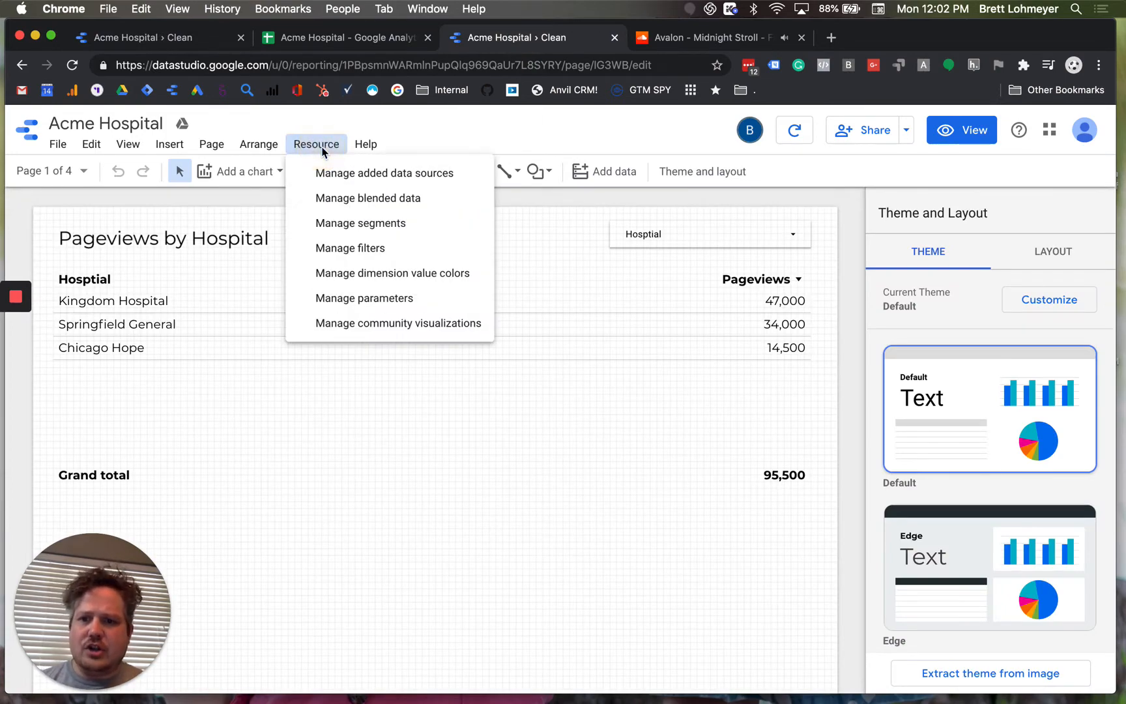
left_click(359, 173)
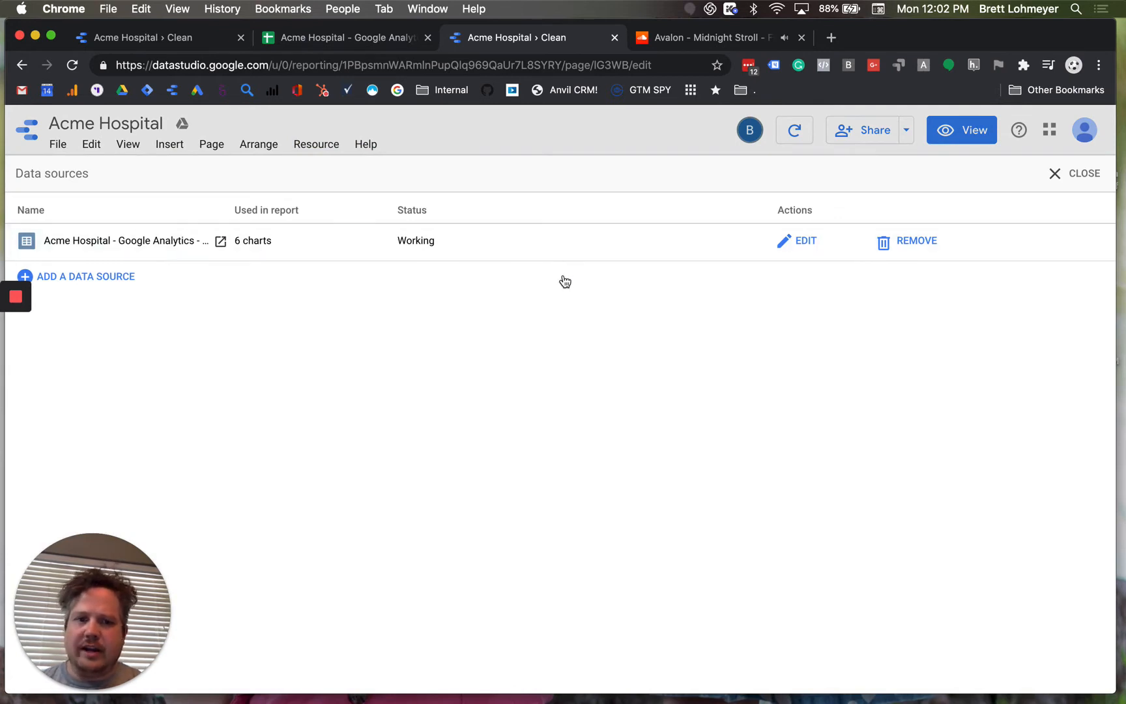
left_click(804, 242)
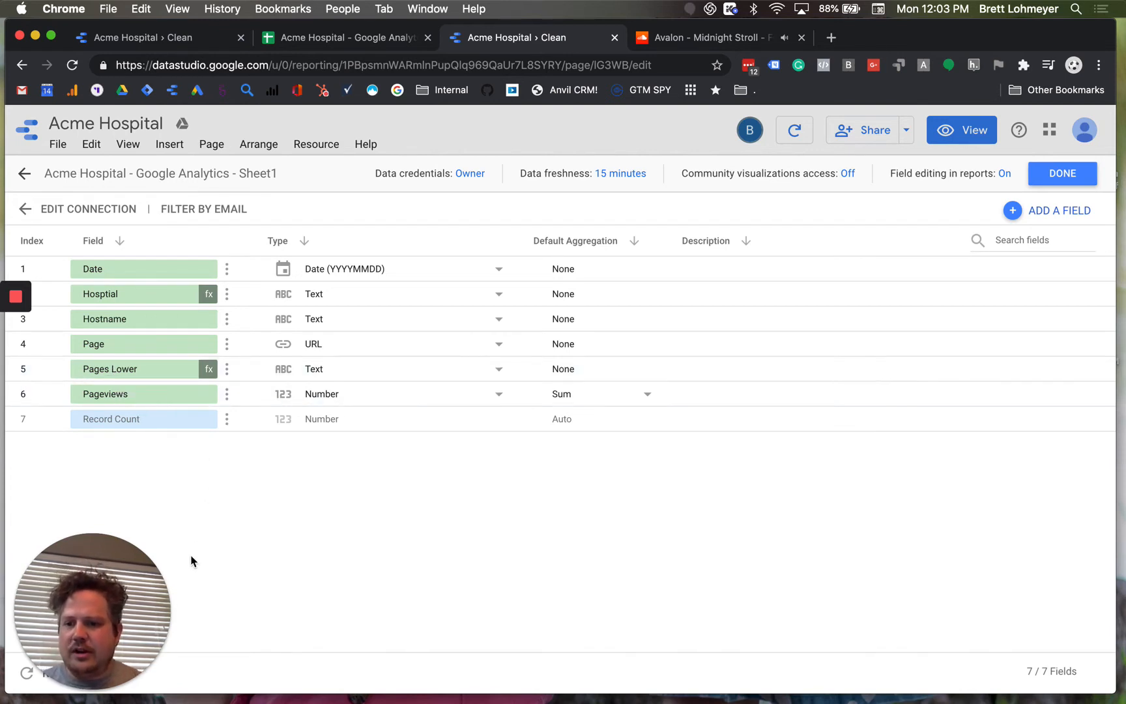
Step: Examine the formulas of the Pages Lower and Hosptial calculated fields, and return to the report in view mode
left_click(208, 369)
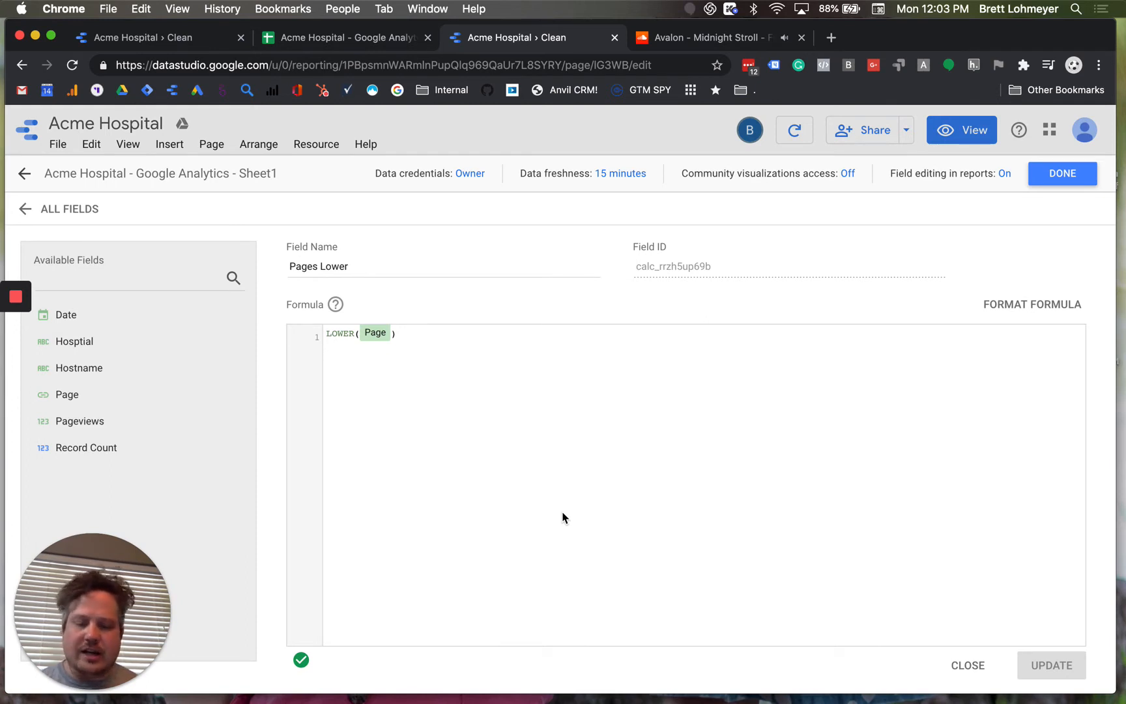
left_click(967, 667)
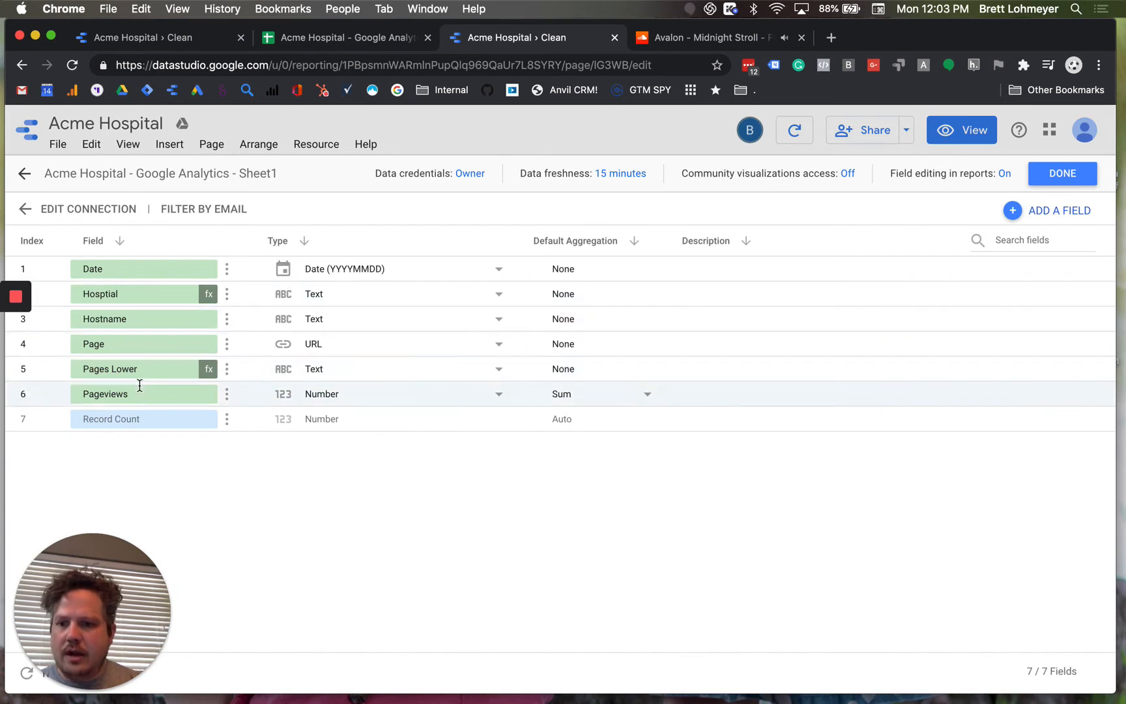
left_click(208, 295)
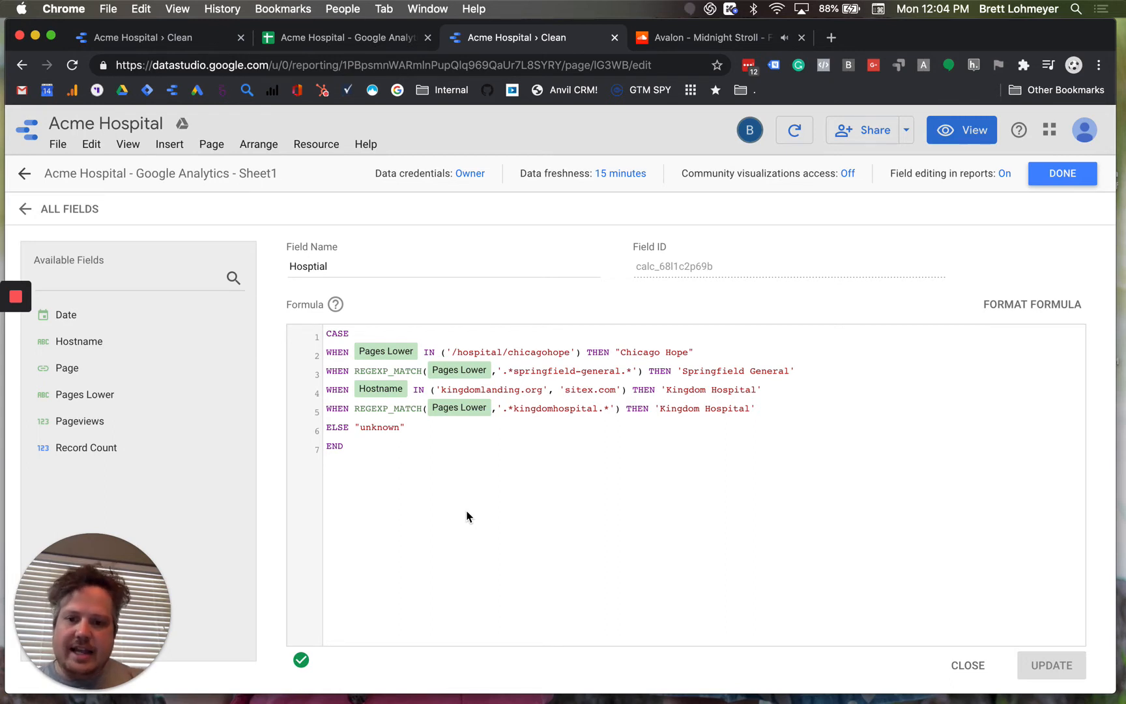
left_click(348, 370)
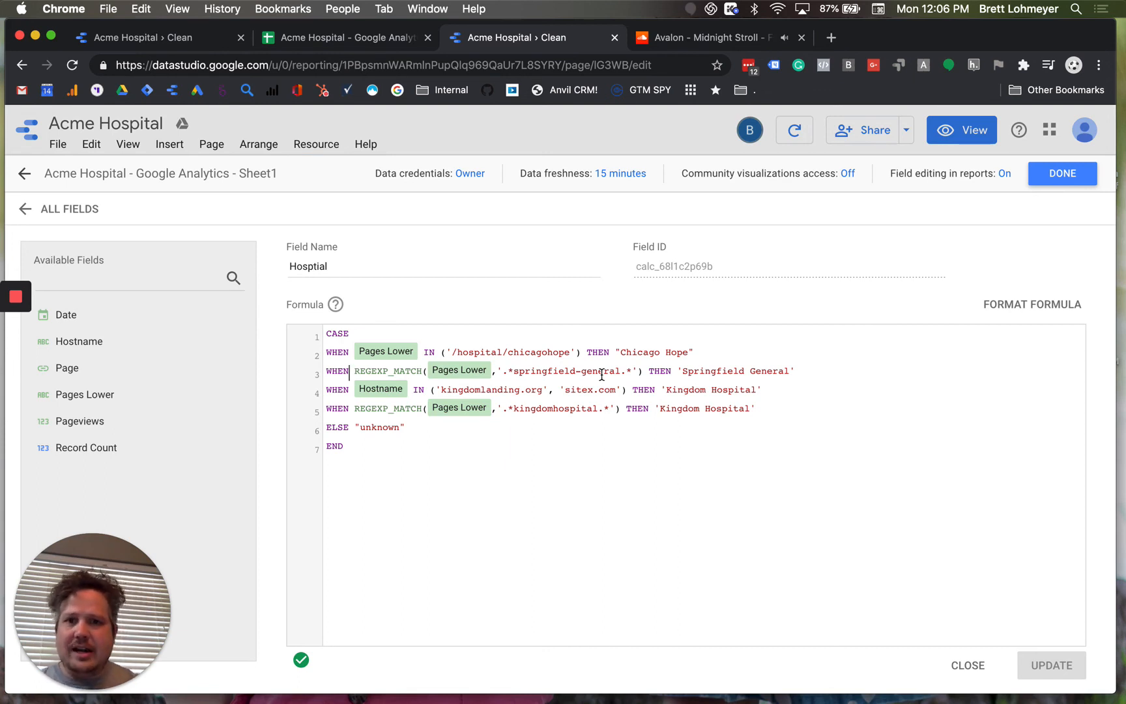
left_click(164, 40)
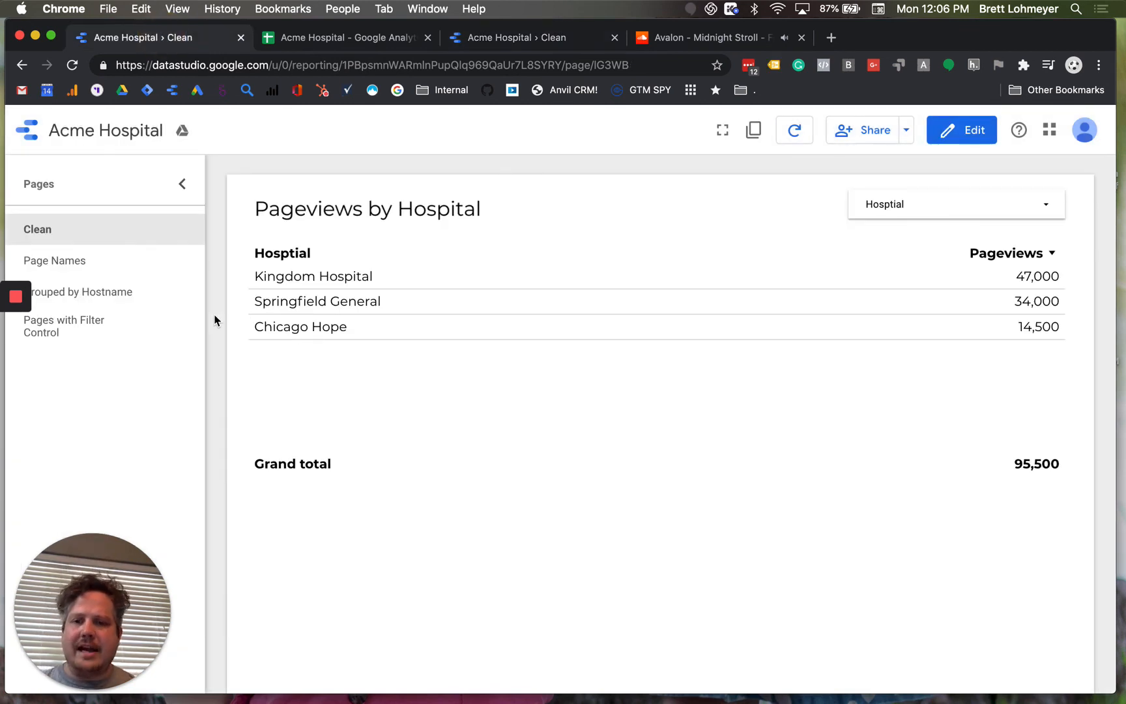